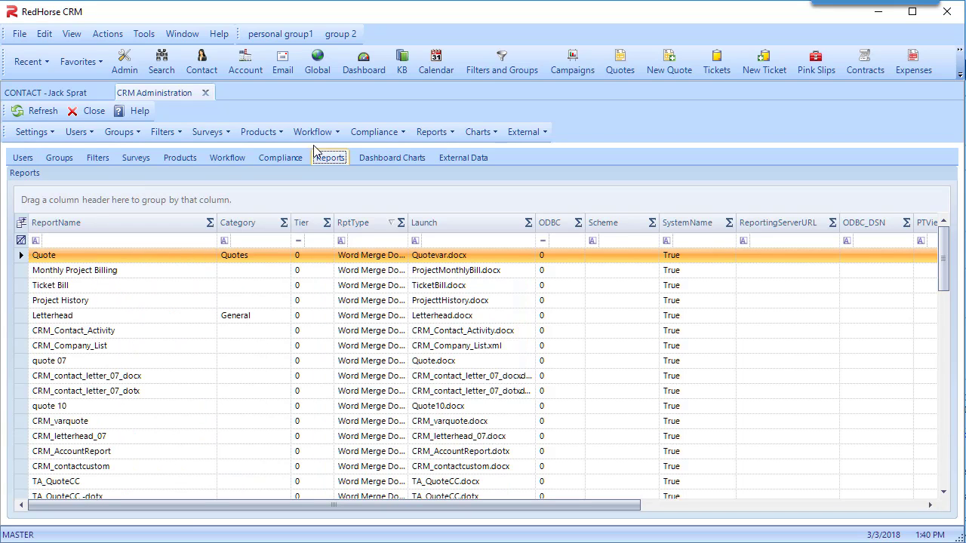
Step: Close the full CRM Administration page and open the AdminDocs administration with the report list
{"action": "left_click", "coordinate": [205, 93]}
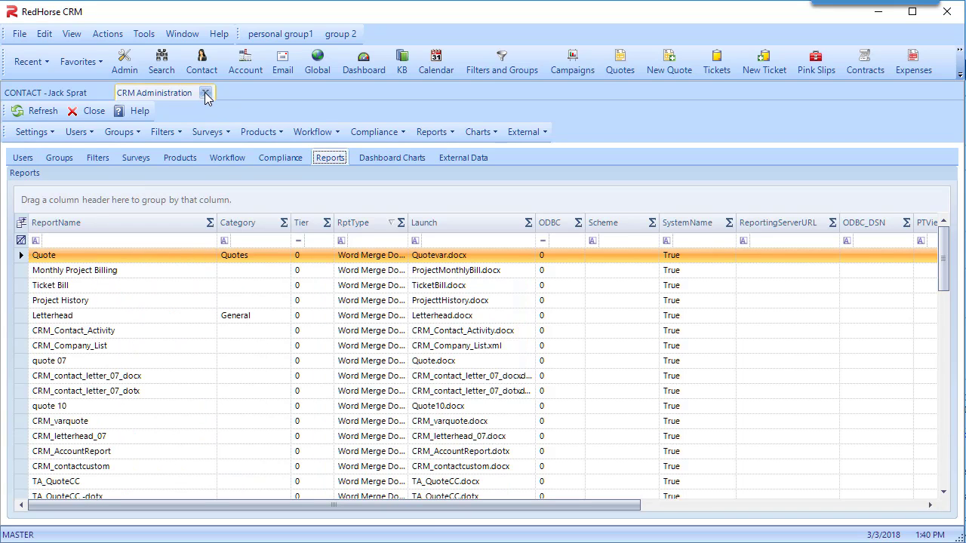
{"action": "left_click", "coordinate": [44, 35]}
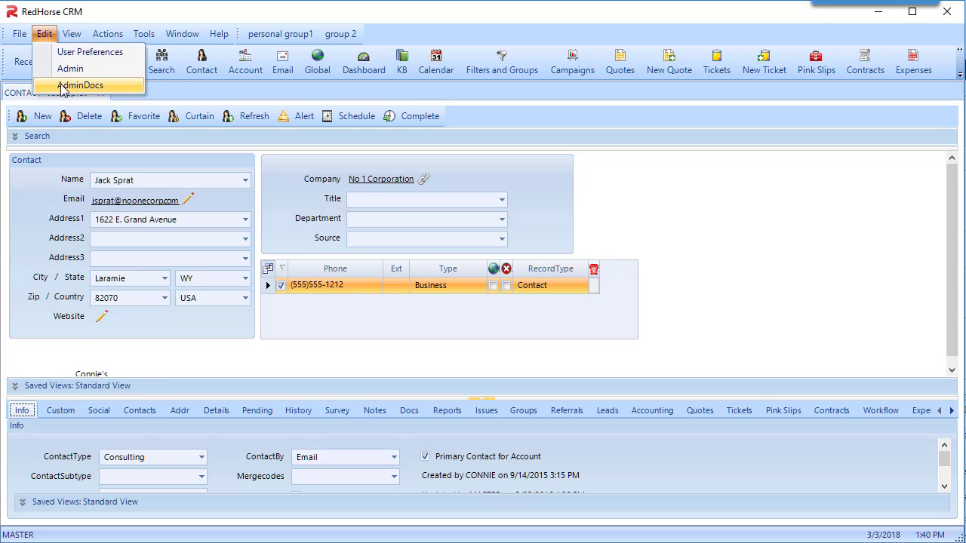
{"action": "left_click", "coordinate": [64, 88]}
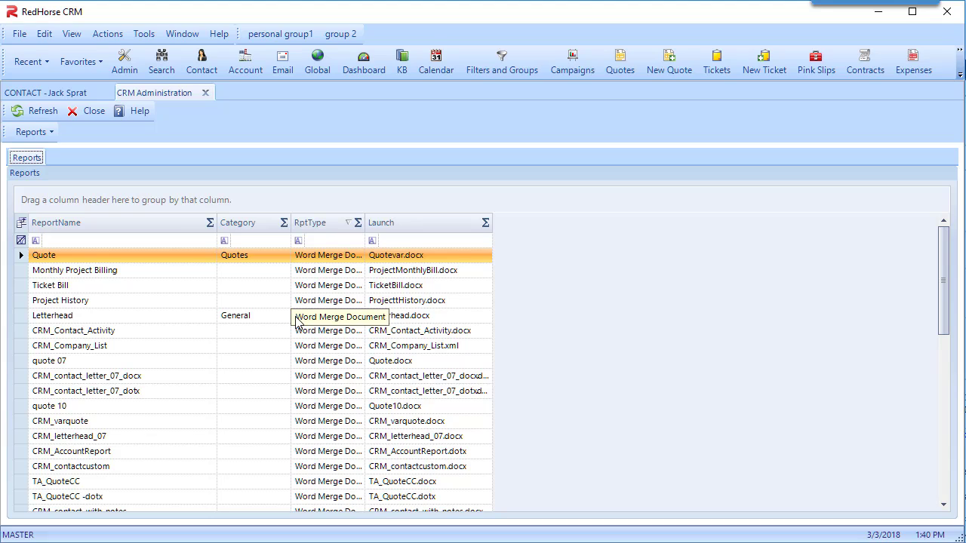
Step: Add a new report to the list and set its report type to Microsoft Word Merge Document
{"action": "left_click", "coordinate": [47, 133]}
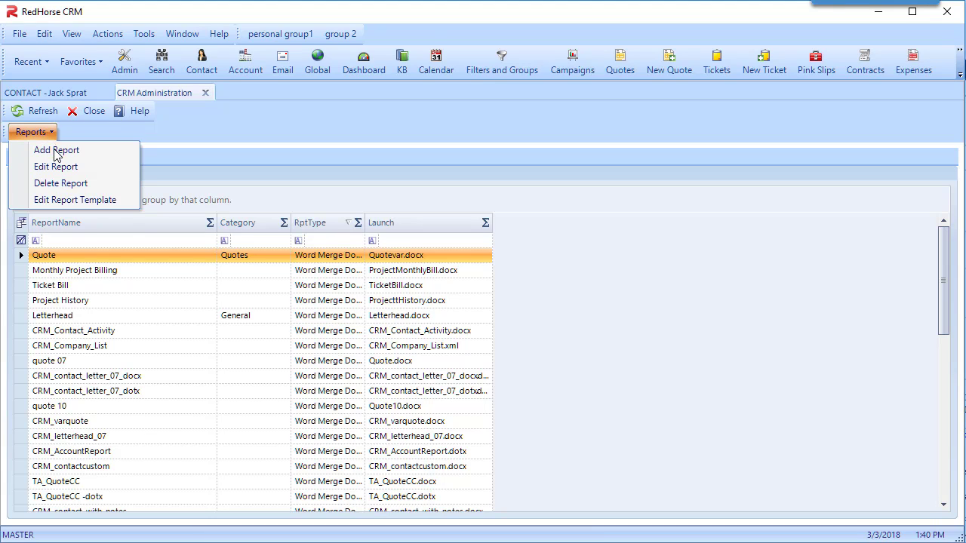
{"action": "left_click", "coordinate": [222, 270]}
{"action": "right_click", "coordinate": [223, 270]}
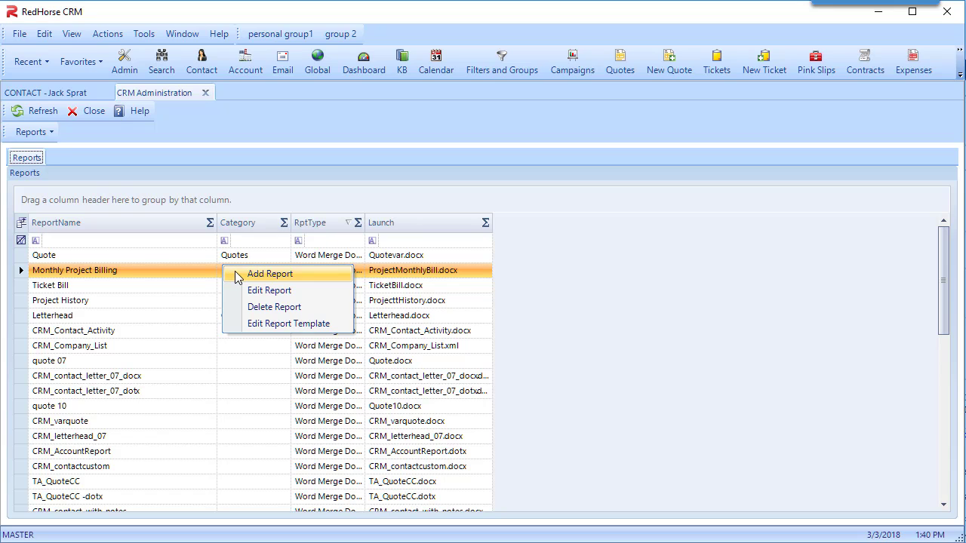
{"action": "left_click", "coordinate": [238, 277]}
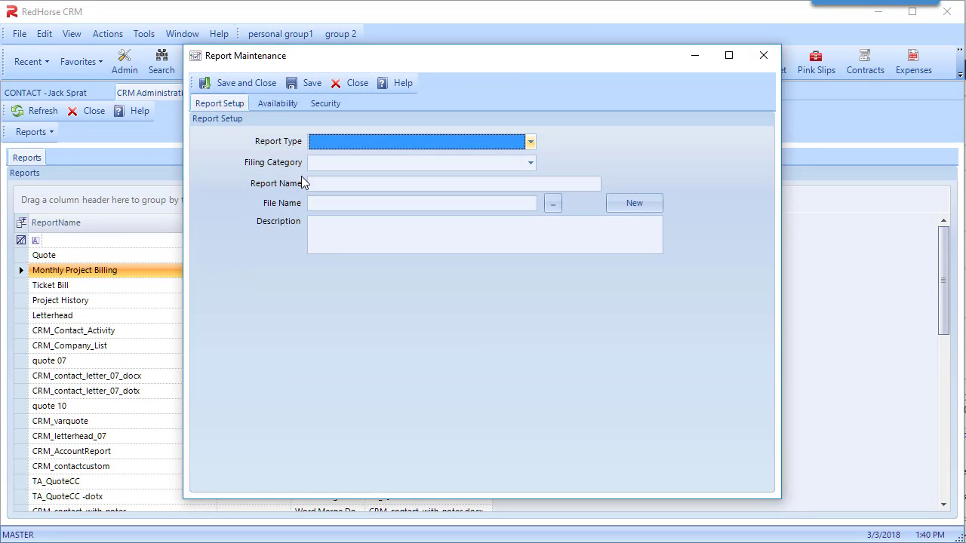
{"action": "left_click", "coordinate": [318, 144]}
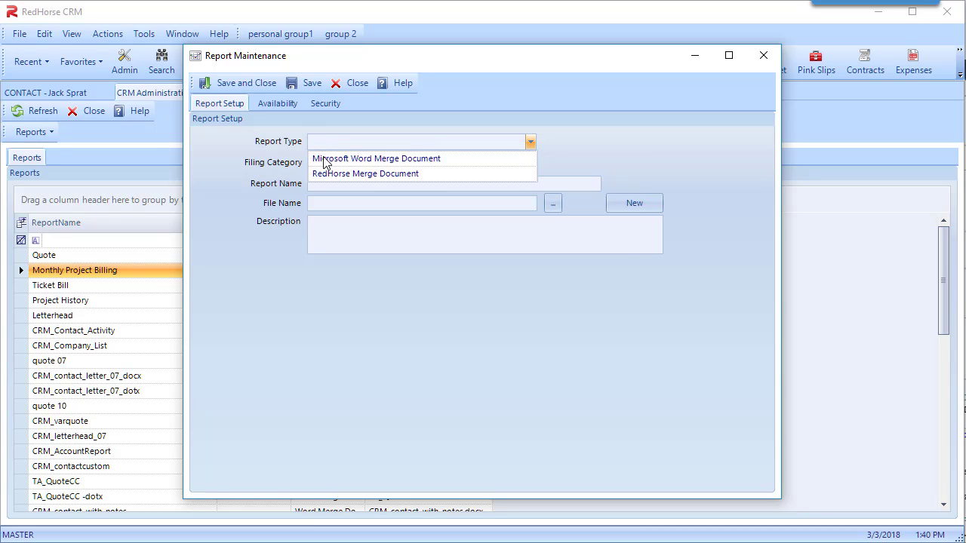
{"action": "left_click", "coordinate": [325, 160]}
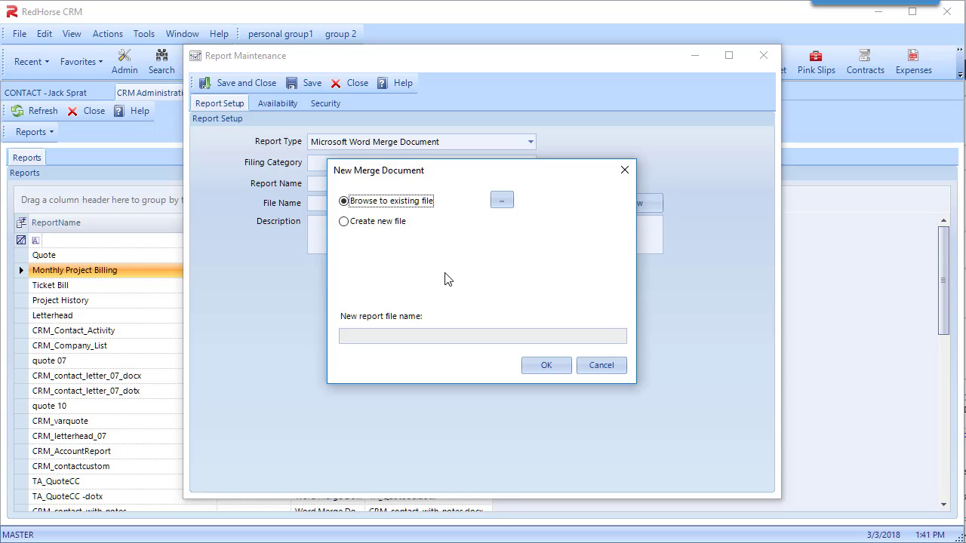
{"action": "key", "text": "Tab"}
{"action": "left_click", "coordinate": [503, 201]}
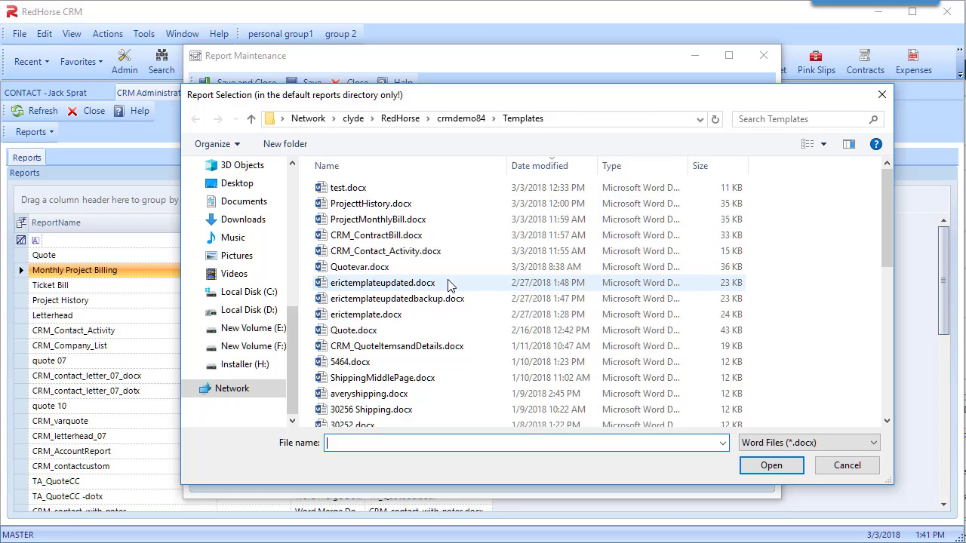
{"action": "left_click", "coordinate": [846, 464]}
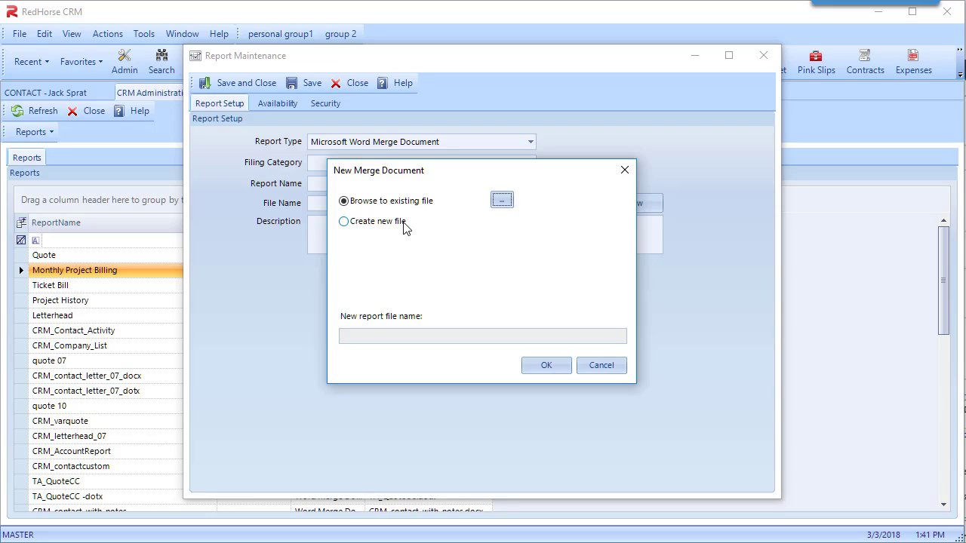
Step: Create a new Word Document (.docx) merge file named "Training template" and save the report
{"action": "left_click", "coordinate": [404, 228]}
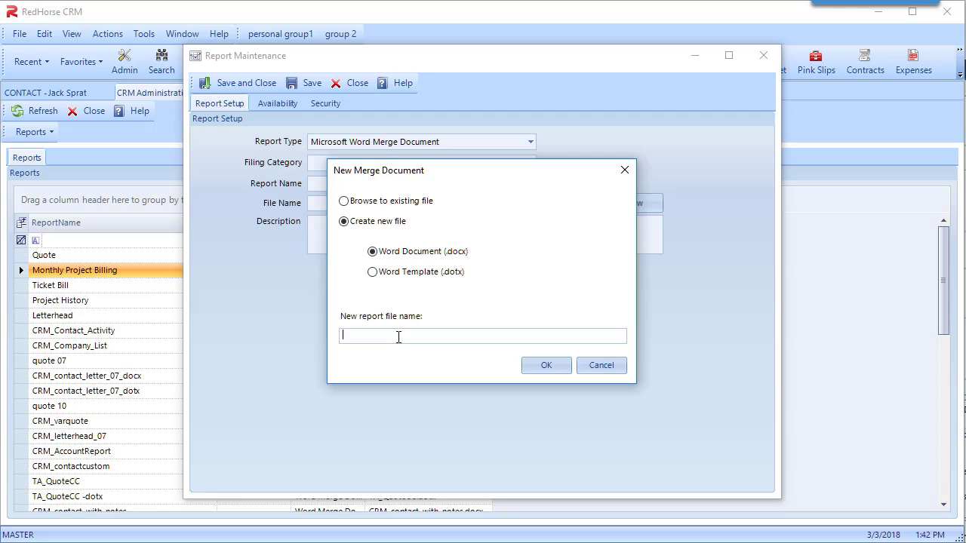
{"action": "type", "text": "Training template"}
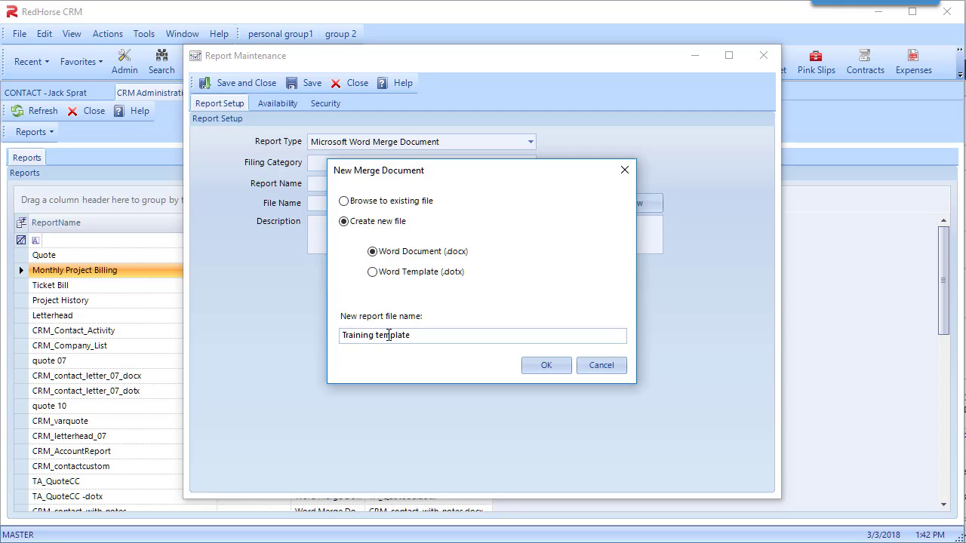
{"action": "left_click", "coordinate": [535, 366]}
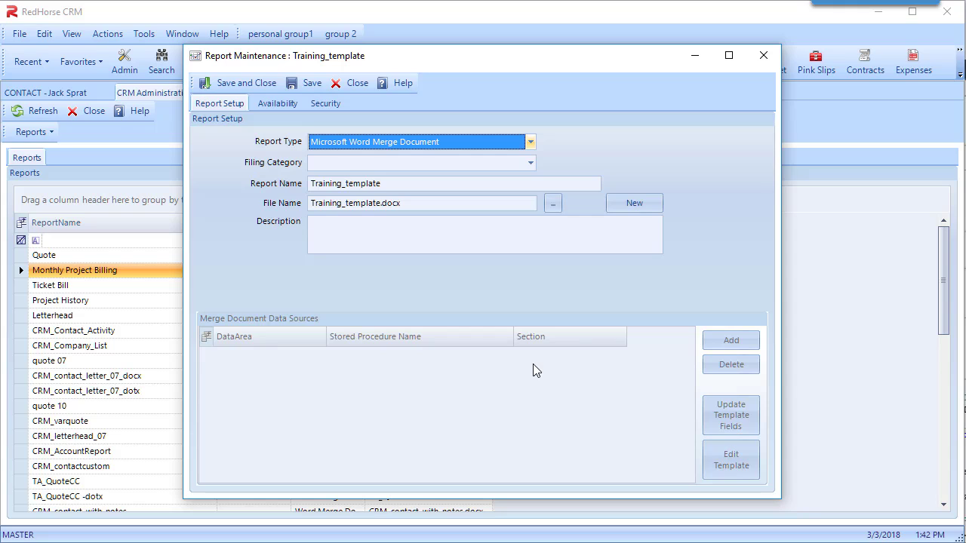
{"action": "left_click", "coordinate": [306, 83]}
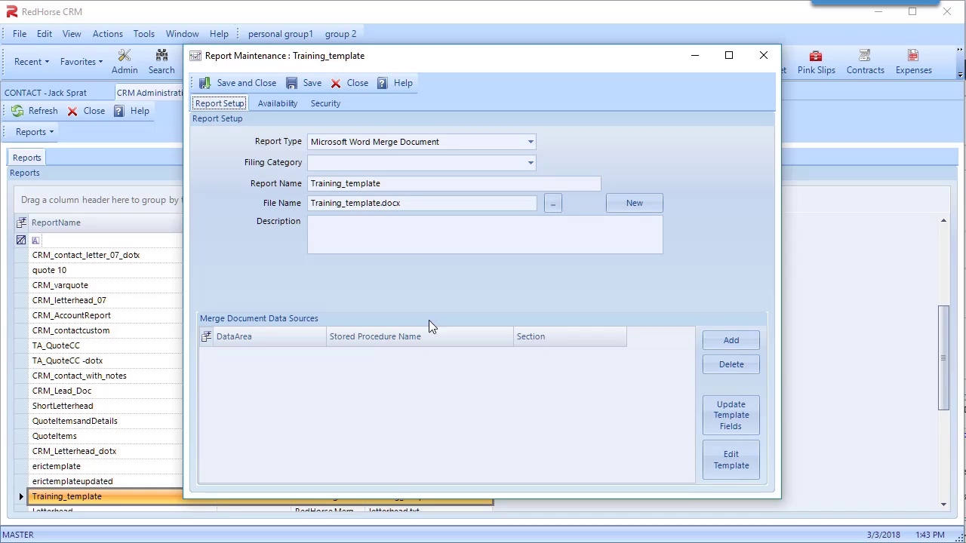
Step: File the report under the Training category and describe it as "Training instructions"
{"action": "left_click", "coordinate": [526, 165]}
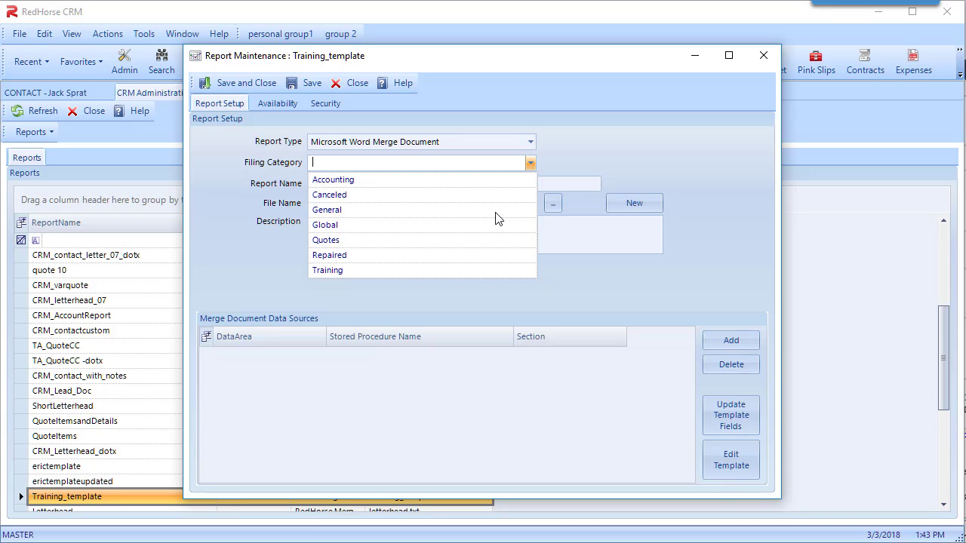
{"action": "left_click", "coordinate": [485, 269]}
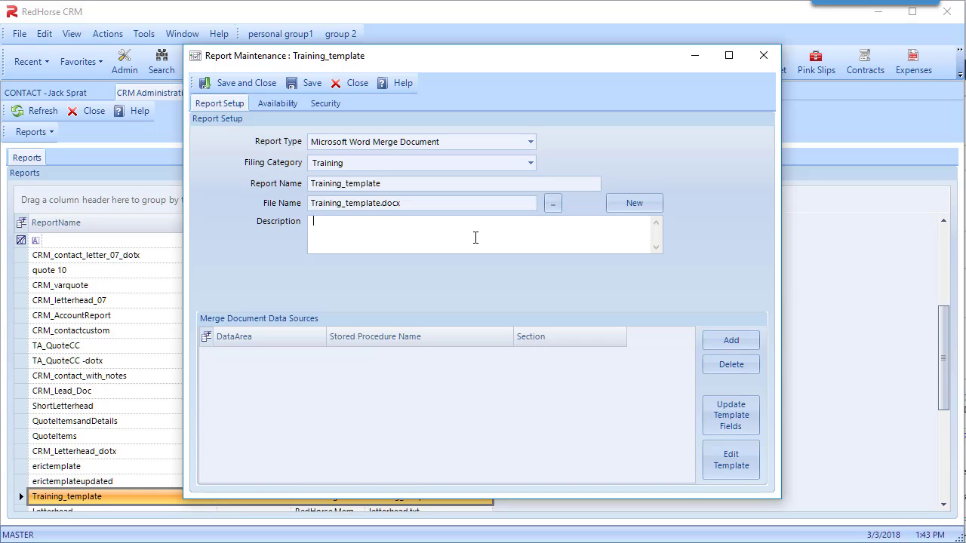
{"action": "type", "text": "Training instructions"}
Step: Add the Contacts and Contact_Custom data areas as merge document data sources
{"action": "left_click", "coordinate": [713, 341]}
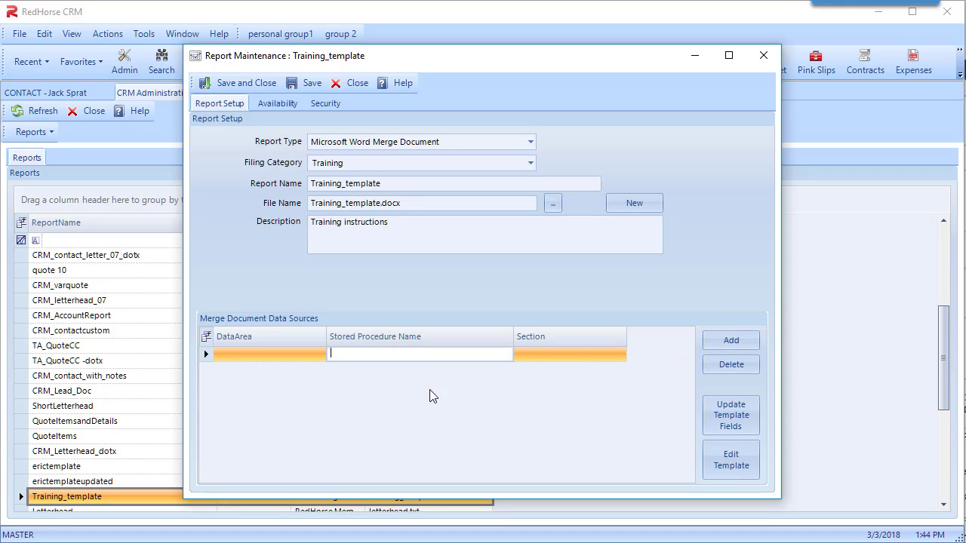
{"action": "left_click", "coordinate": [319, 355]}
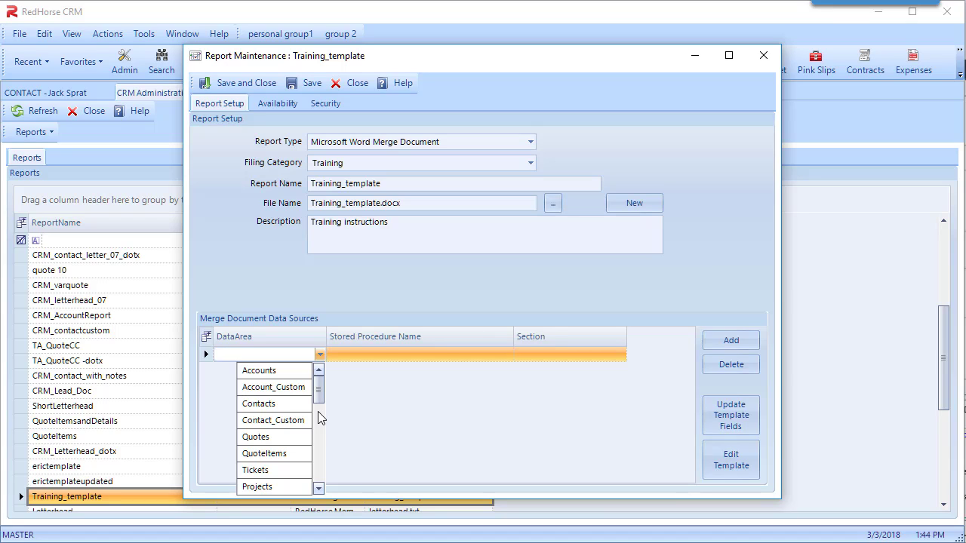
{"action": "left_click", "coordinate": [264, 404]}
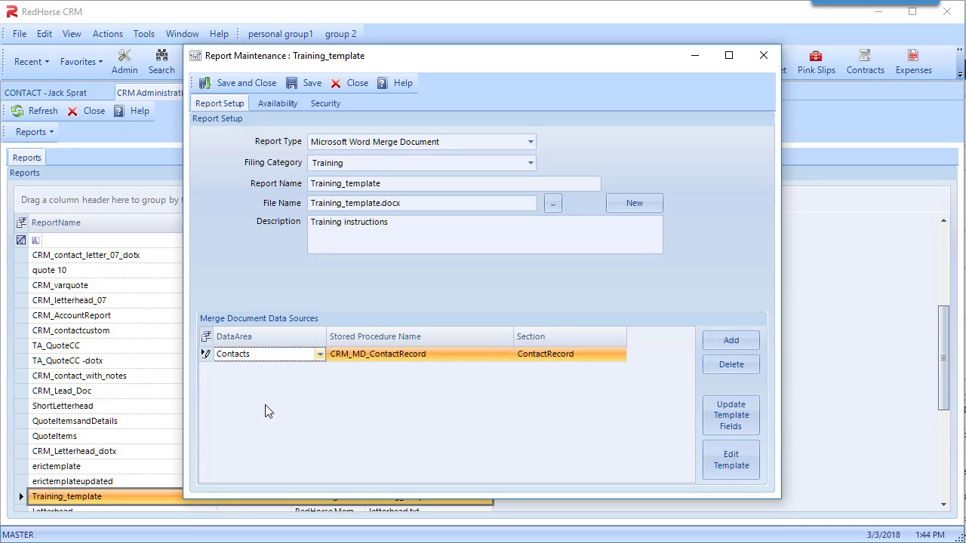
{"action": "left_click", "coordinate": [713, 342]}
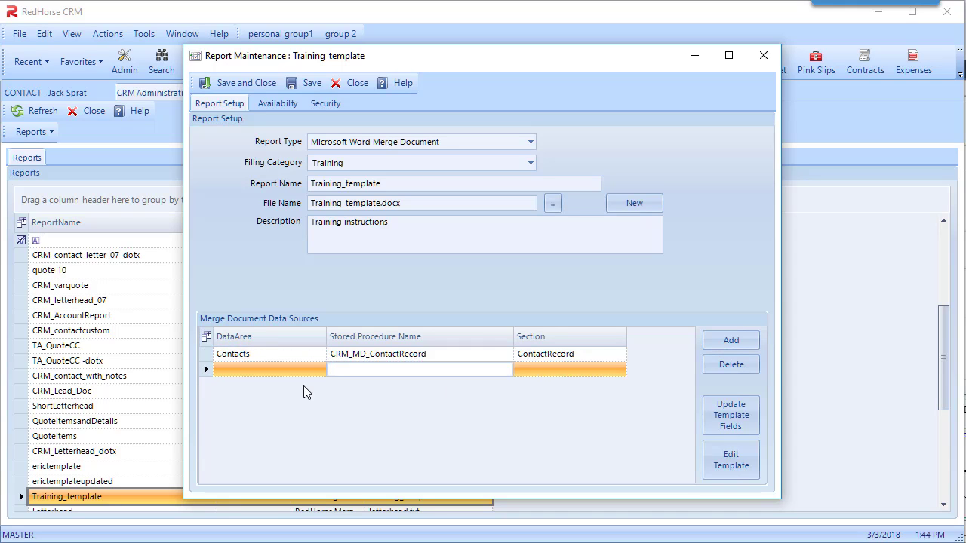
{"action": "left_click", "coordinate": [321, 369]}
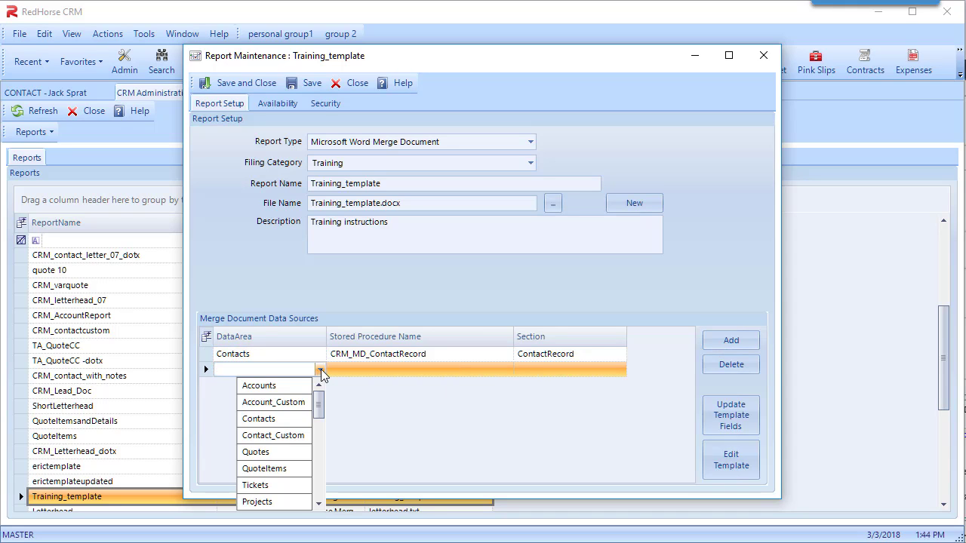
{"action": "left_click", "coordinate": [297, 436]}
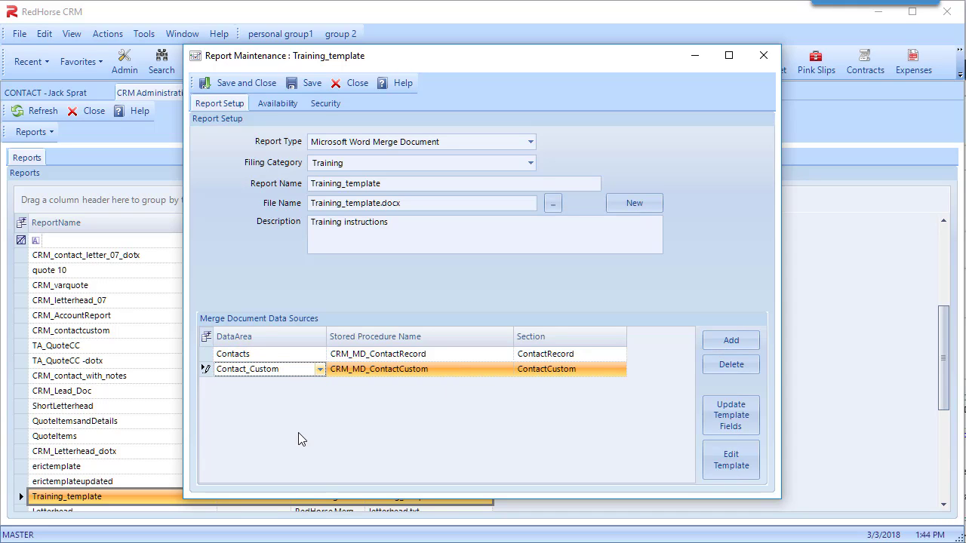
{"action": "left_click", "coordinate": [320, 370]}
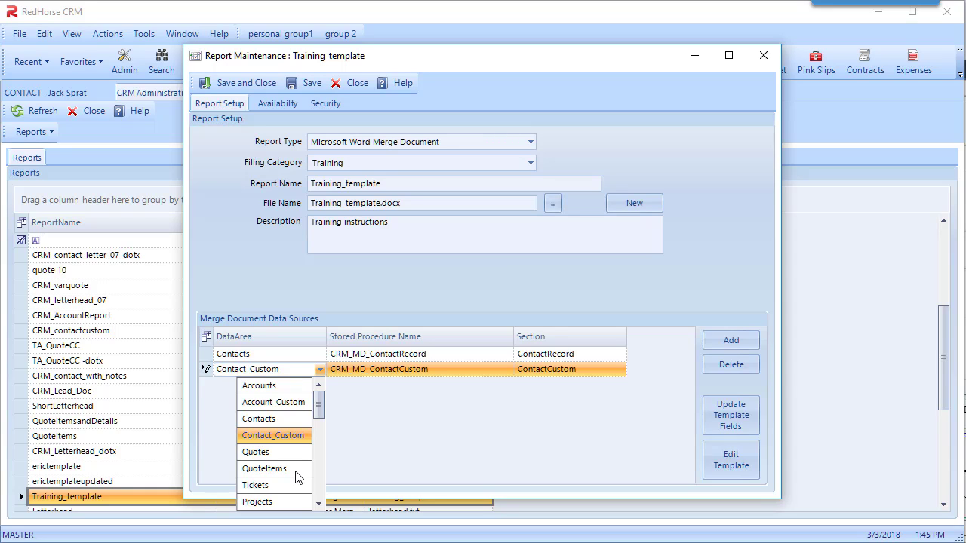
{"action": "left_click_drag", "start_coordinate": [318, 408], "coordinate": [318, 450]}
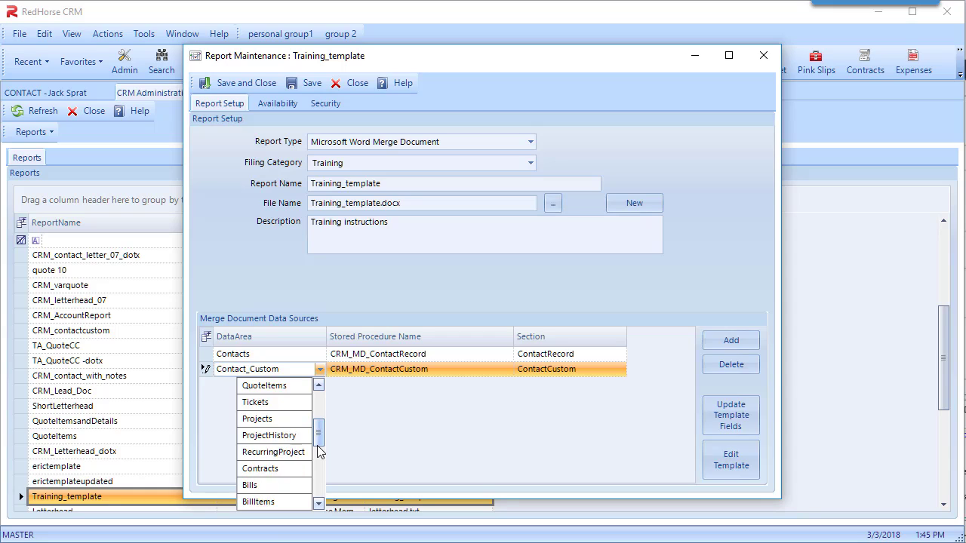
{"action": "scroll", "coordinate": [318, 451], "scroll_direction": "down", "scroll_amount": 1}
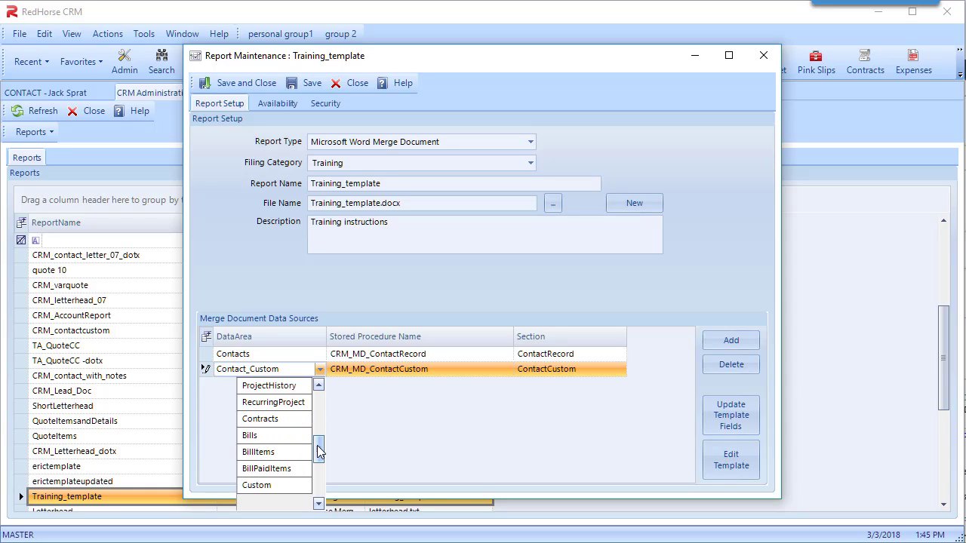
{"action": "scroll", "coordinate": [318, 450], "scroll_direction": "down", "scroll_amount": 1}
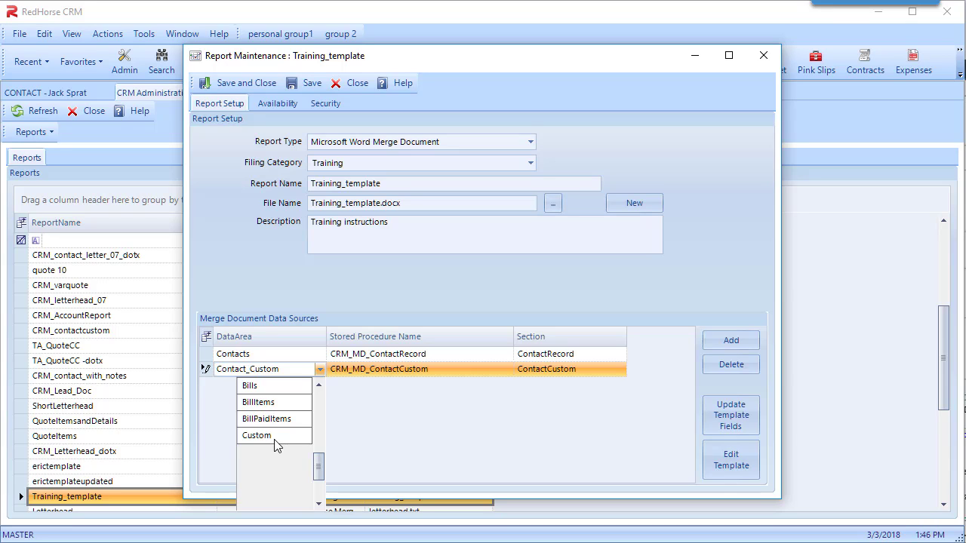
{"action": "left_click", "coordinate": [374, 428]}
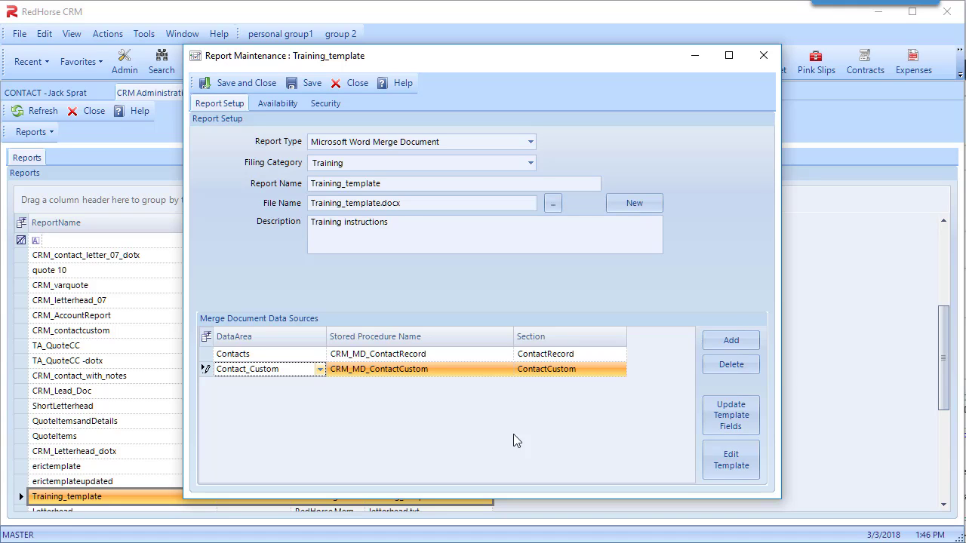
Step: Update the report's template fields, and open its template in Word before returning to the report maintenance window
{"action": "left_click", "coordinate": [720, 420]}
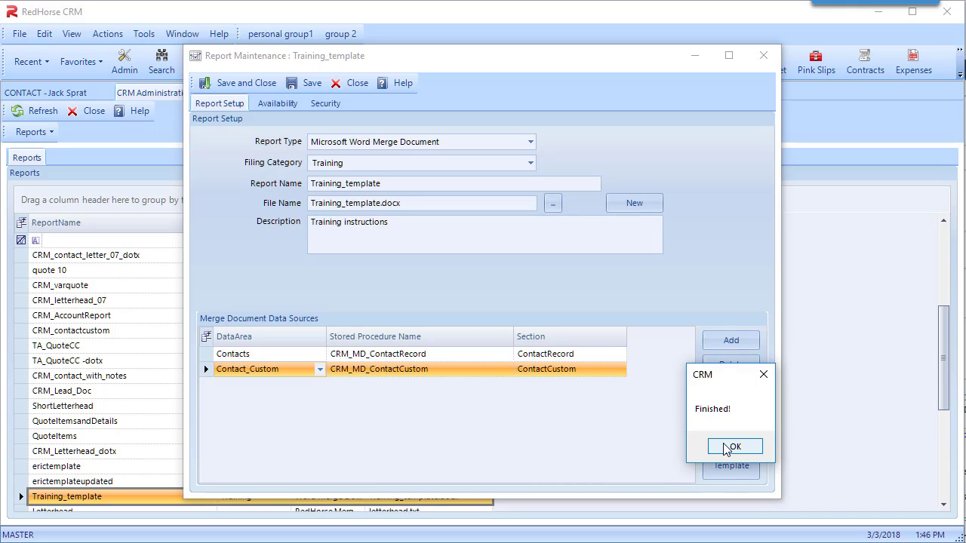
{"action": "left_click", "coordinate": [730, 447]}
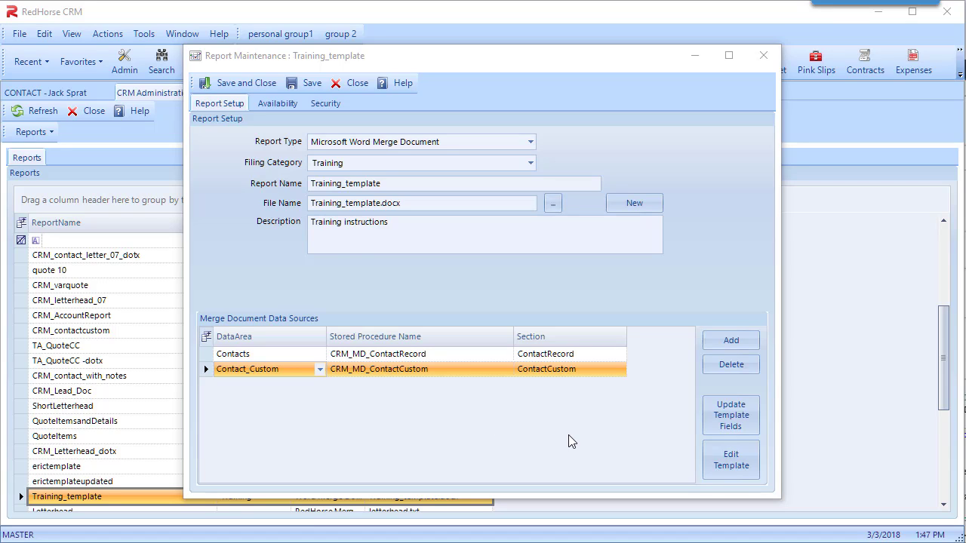
{"action": "left_click", "coordinate": [719, 462]}
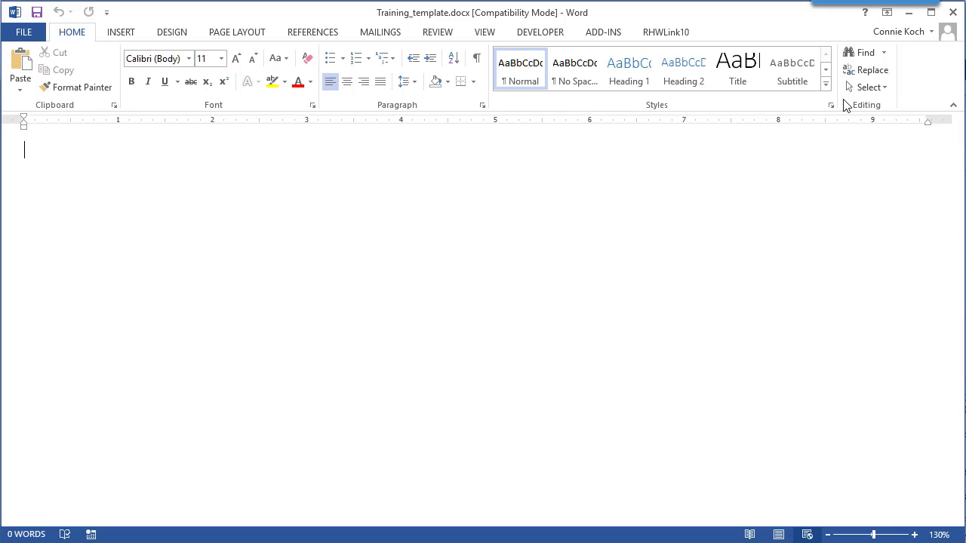
{"action": "left_click", "coordinate": [904, 16]}
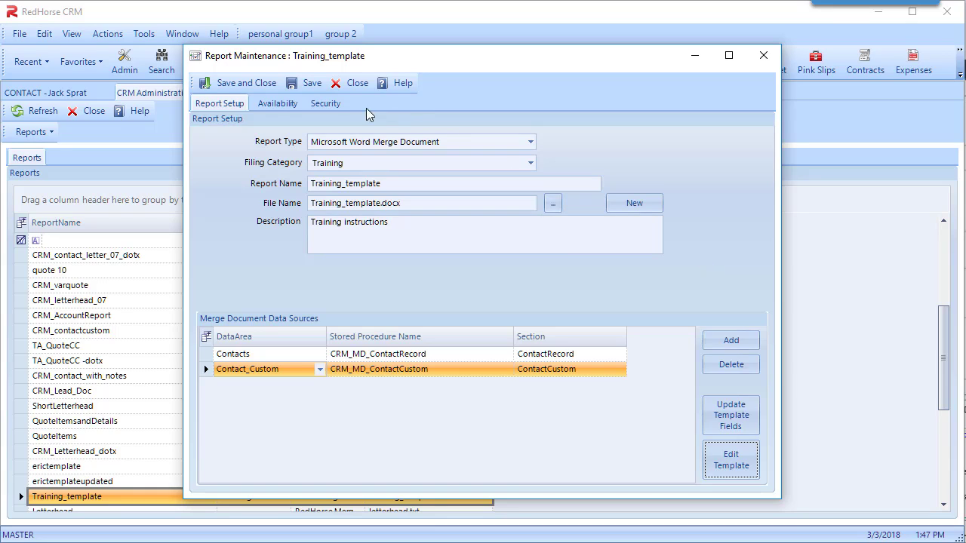
Step: Set the report's availability to Business Module and enable it for Contact
{"action": "left_click", "coordinate": [284, 103]}
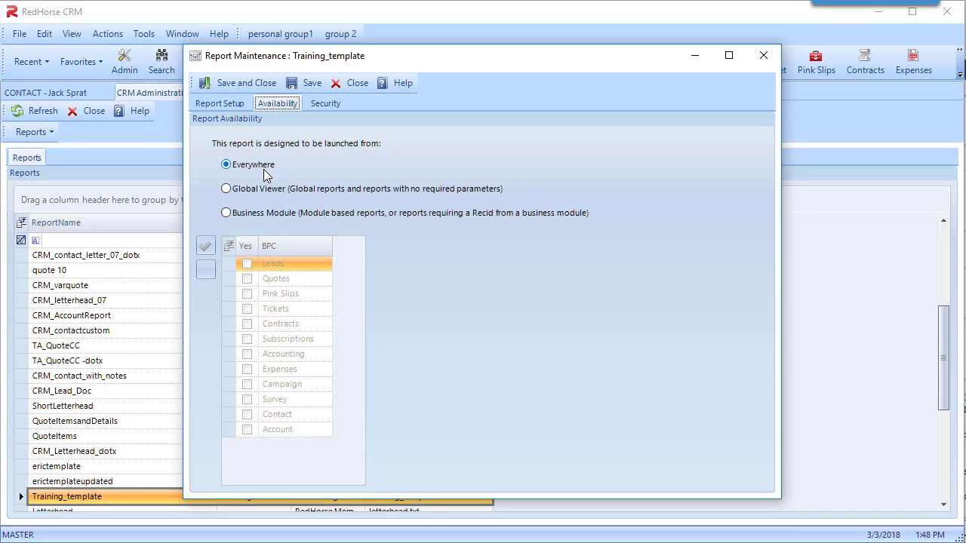
{"action": "left_click", "coordinate": [262, 214]}
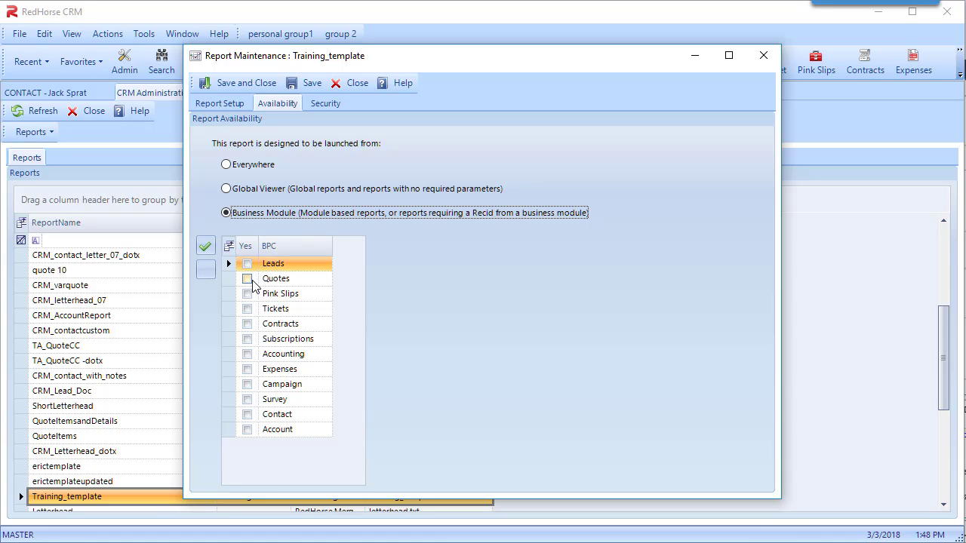
{"action": "left_click", "coordinate": [248, 415]}
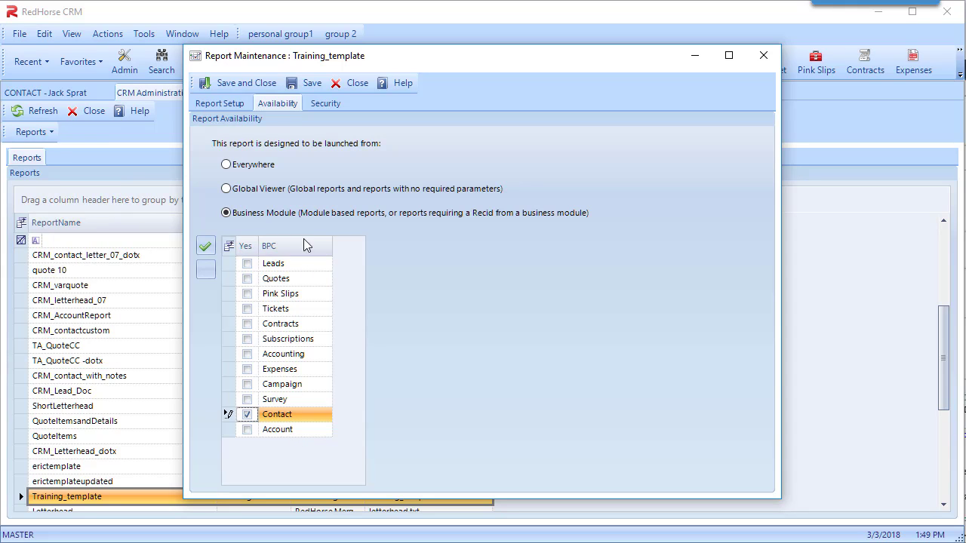
Step: Grant the Sales People group security access to the Training_template report, and save and close the report
{"action": "left_click", "coordinate": [333, 108]}
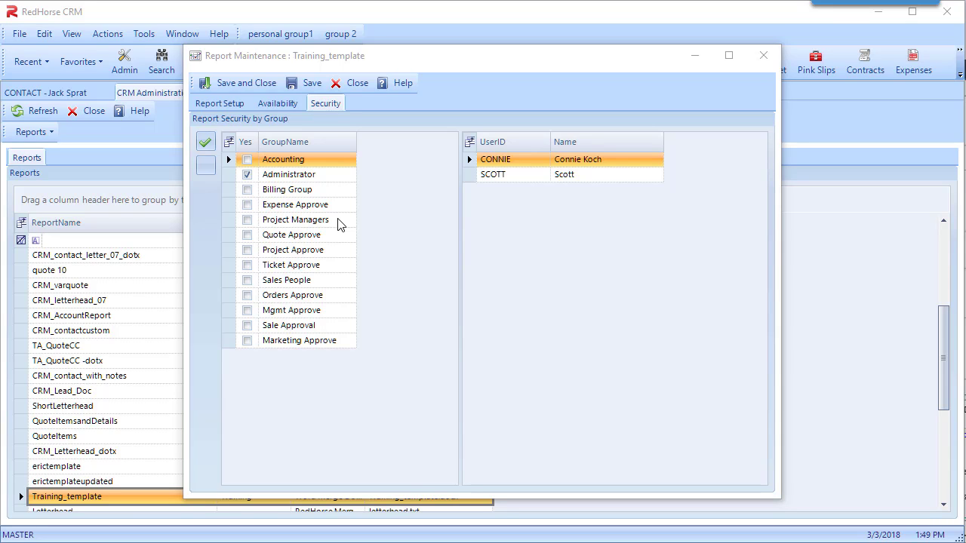
{"action": "left_click", "coordinate": [247, 280]}
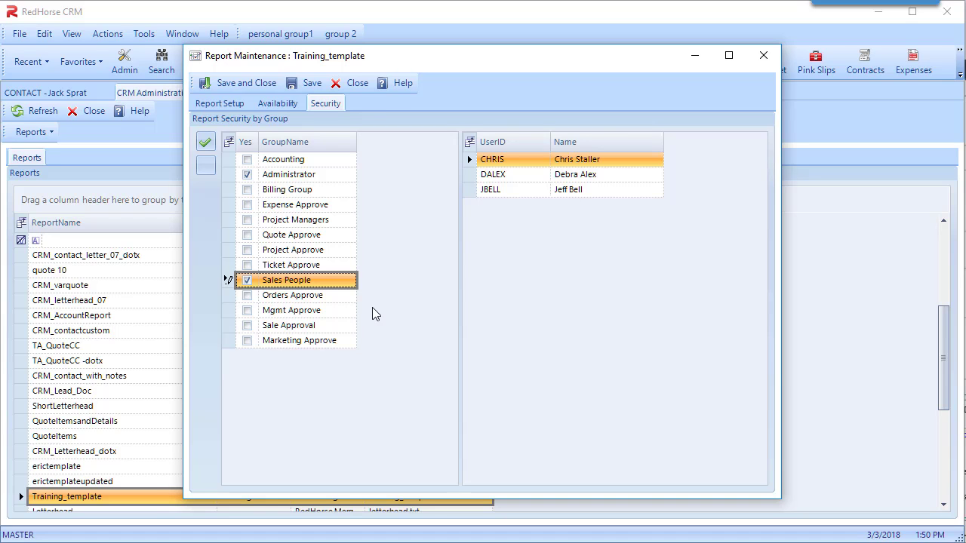
{"action": "left_click", "coordinate": [254, 83]}
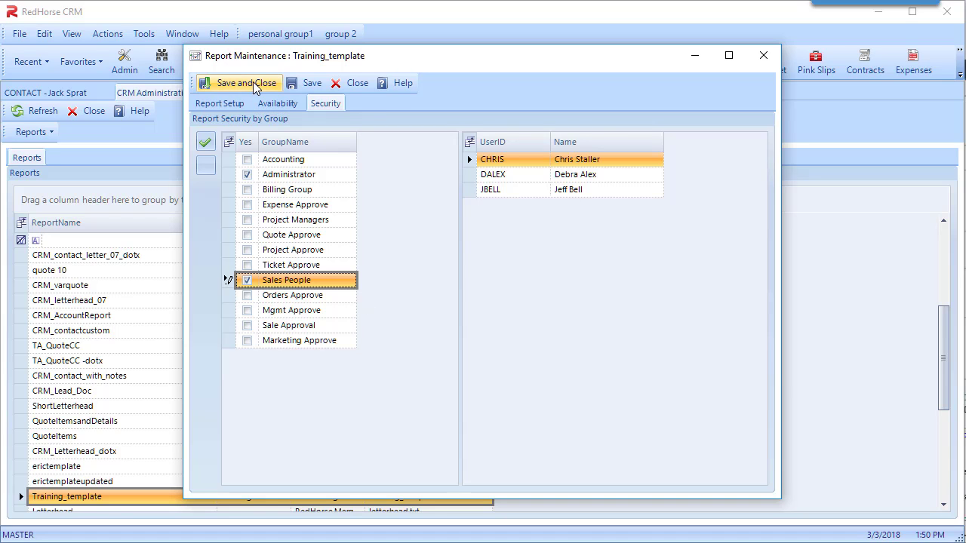
{"action": "left_click", "coordinate": [254, 83]}
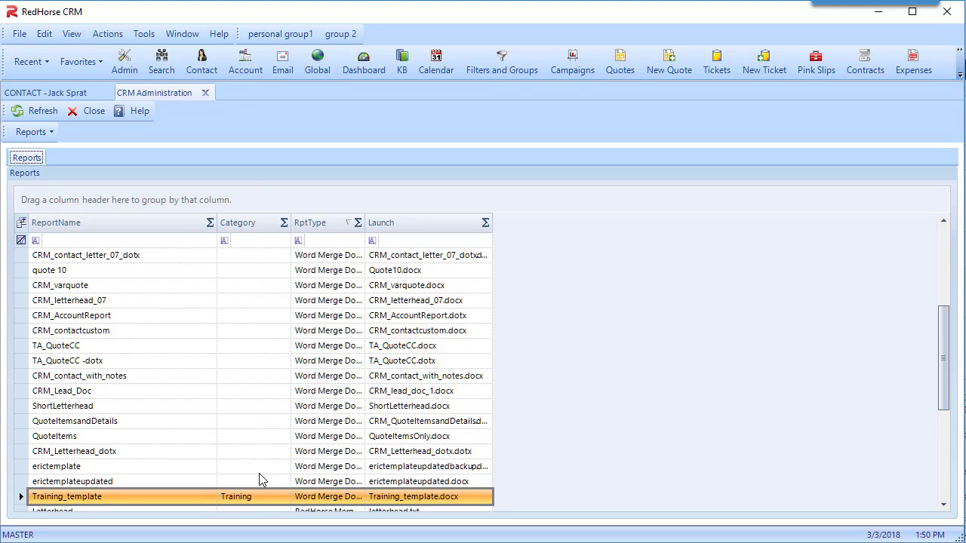
{"action": "scroll", "coordinate": [260, 497], "scroll_direction": "down", "scroll_amount": 3}
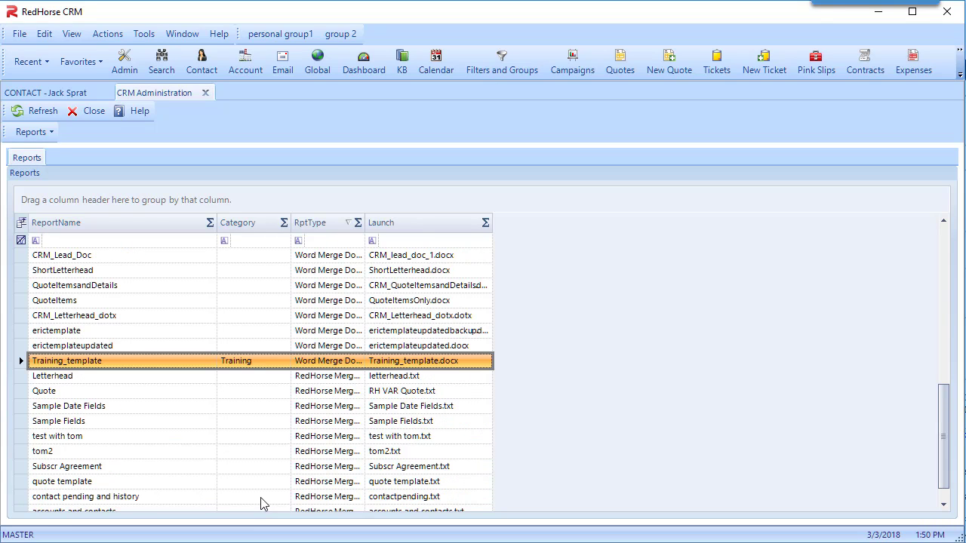
{"action": "right_click", "coordinate": [264, 363]}
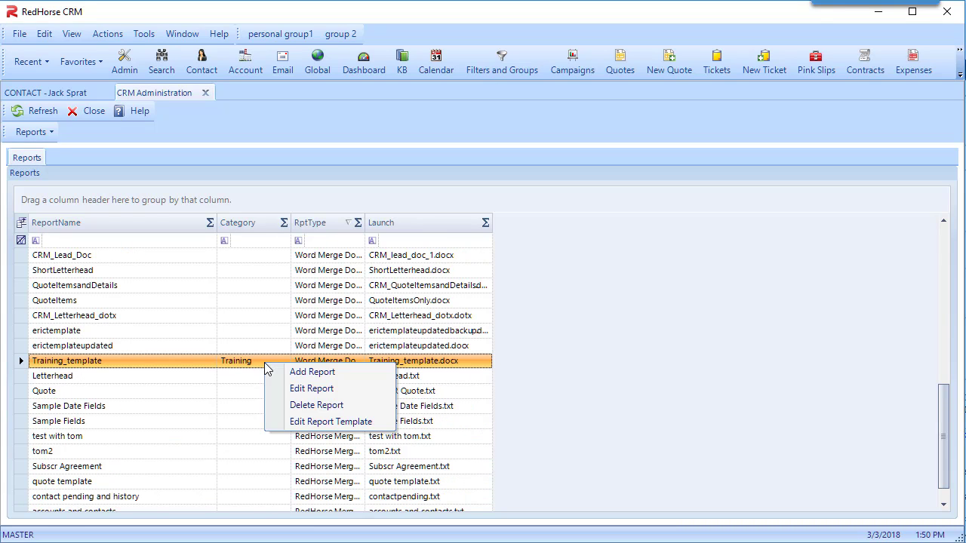
{"action": "left_click", "coordinate": [560, 414]}
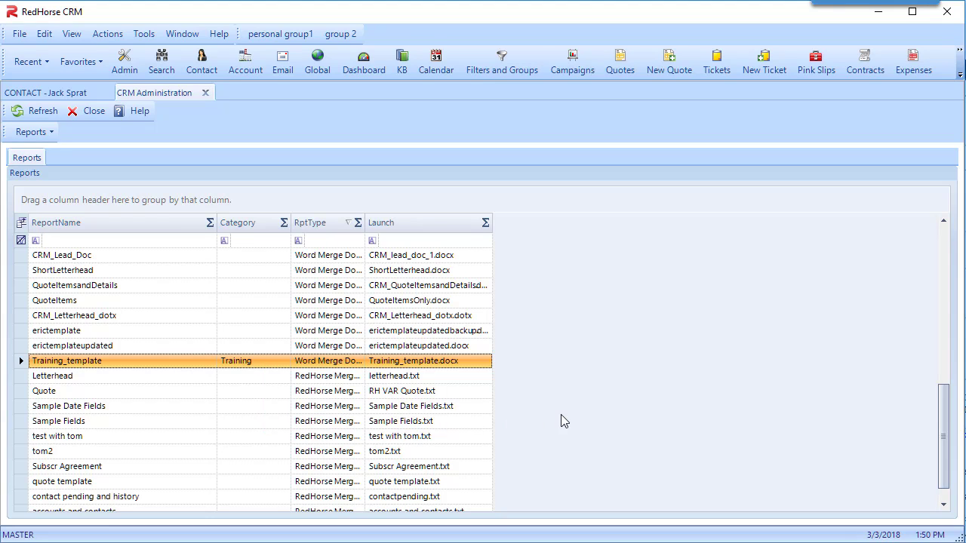